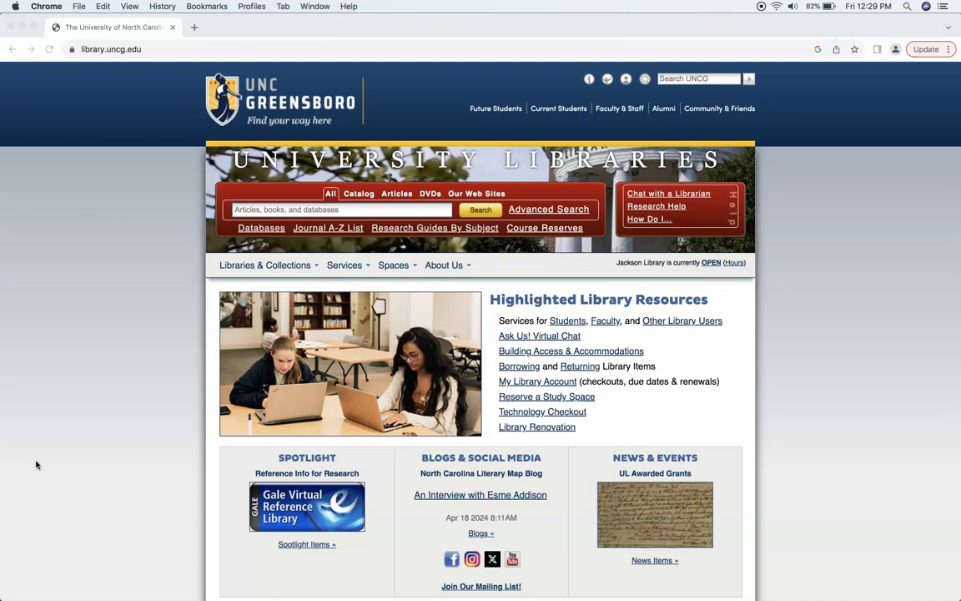
# - Open the Mintel database from the market reports section of the Consumer, Apparel, & Retailing Studies research guide
pyautogui.click(107, 380)
pyautogui.click(255, 233)
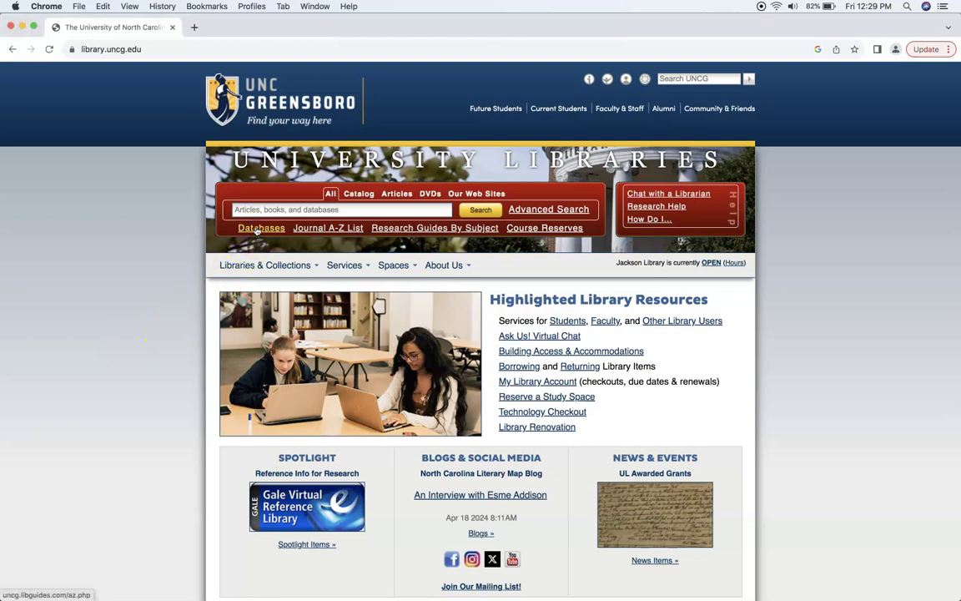
pyautogui.click(397, 231)
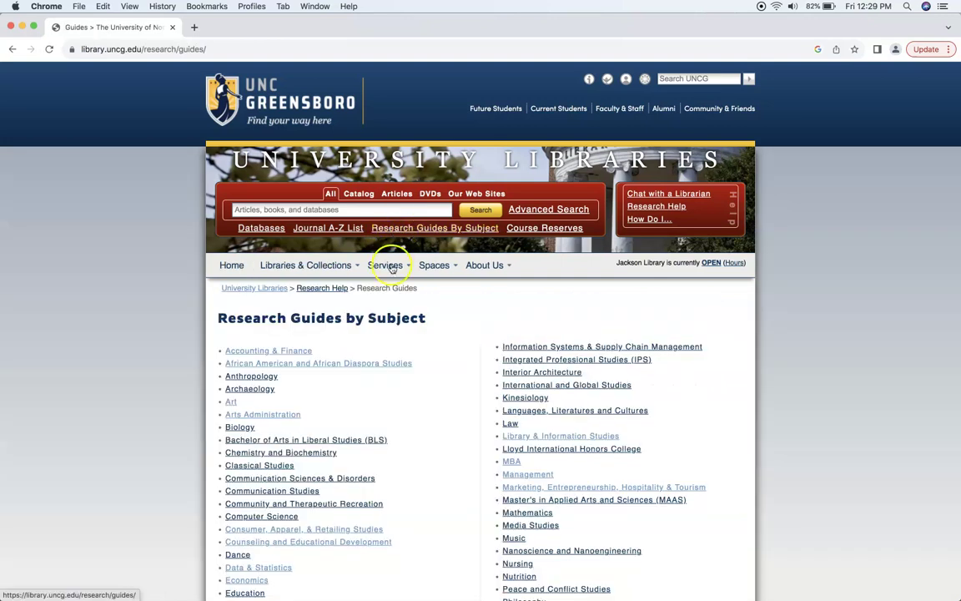
pyautogui.click(375, 532)
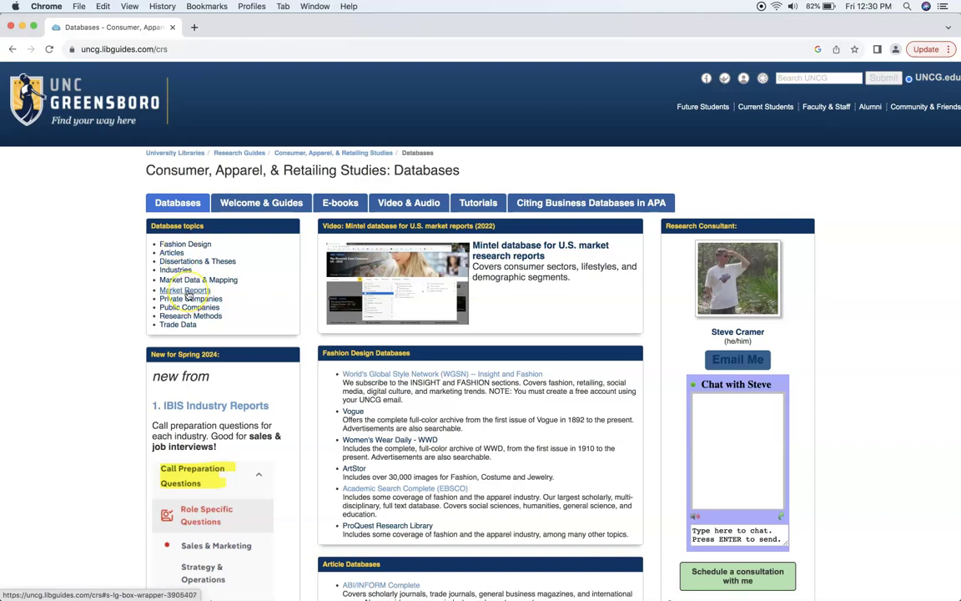
pyautogui.click(188, 292)
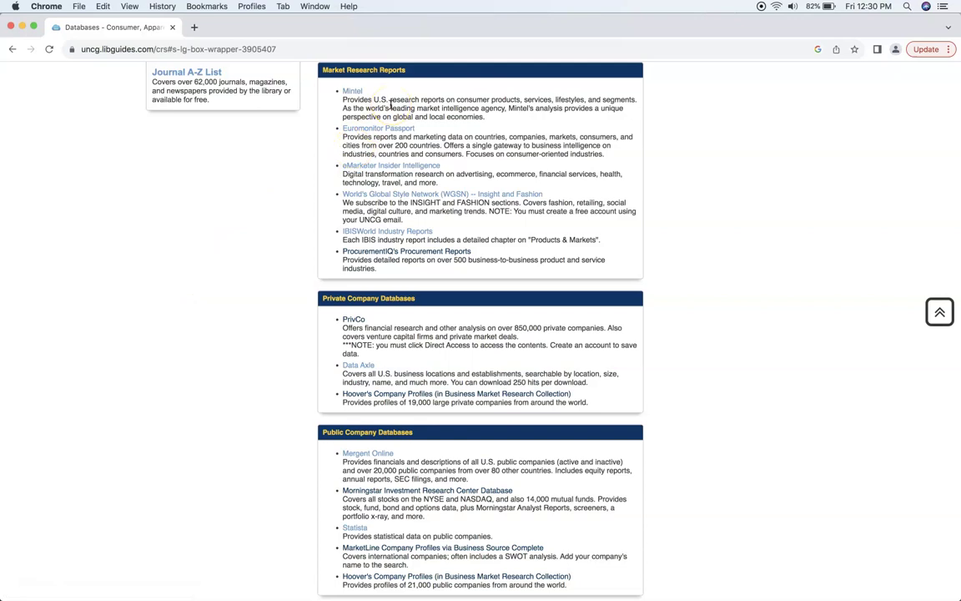
pyautogui.click(352, 91)
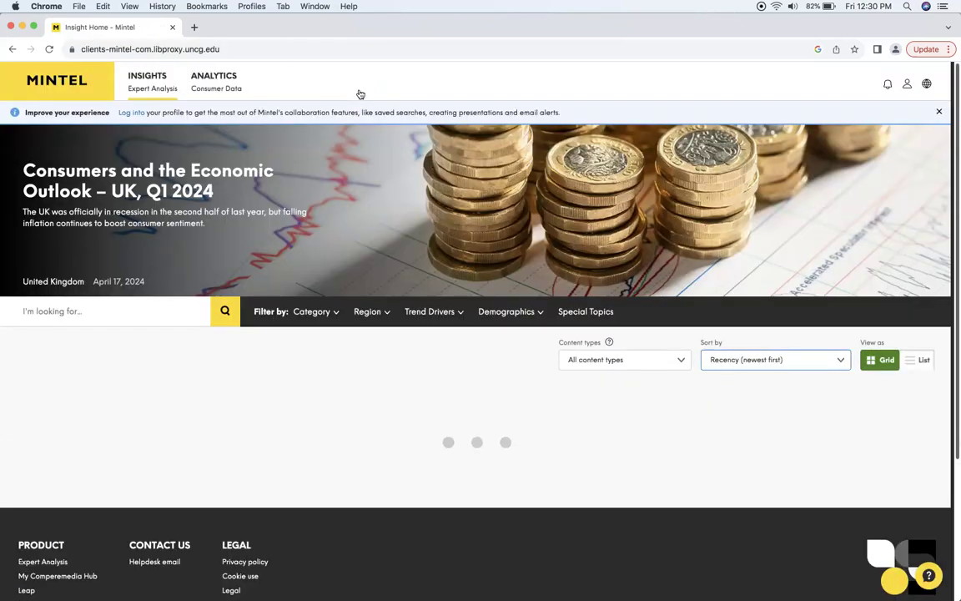
# - Look through the upcoming reports and April 2024 items on the Insights home page
pyautogui.click(515, 65)
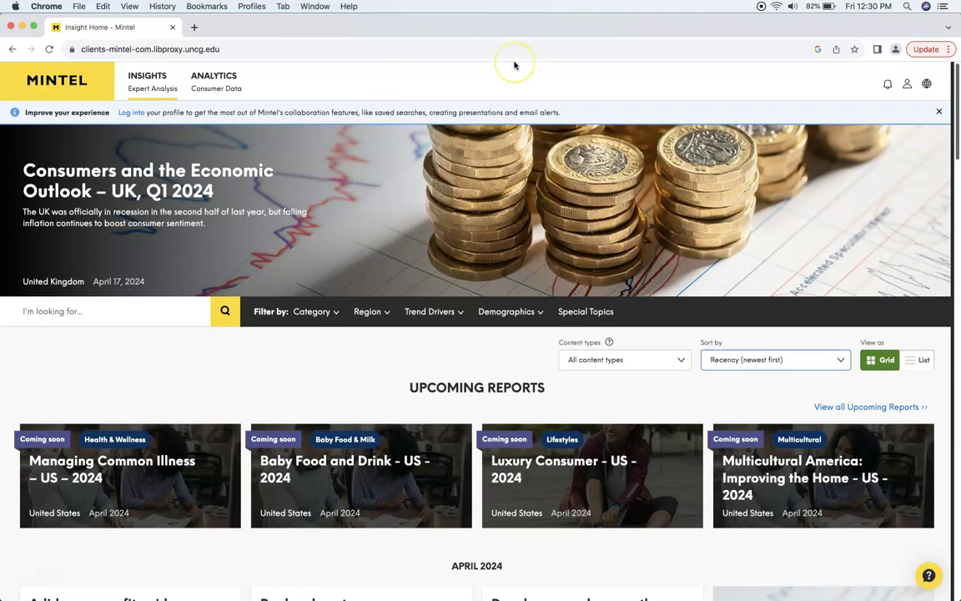
pyautogui.click(521, 76)
pyautogui.scroll(-4, 522, 77)
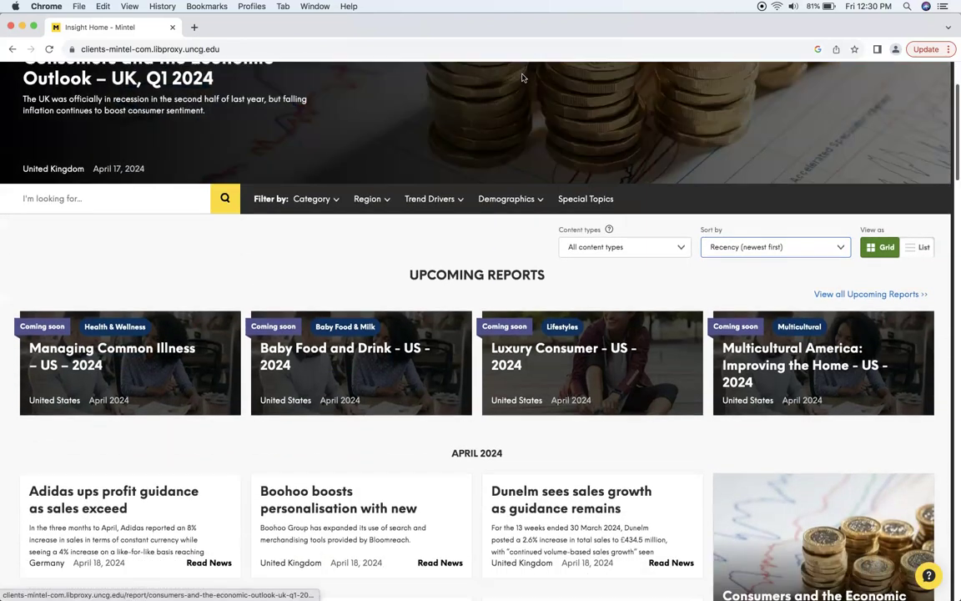
pyautogui.scroll(-5, 522, 78)
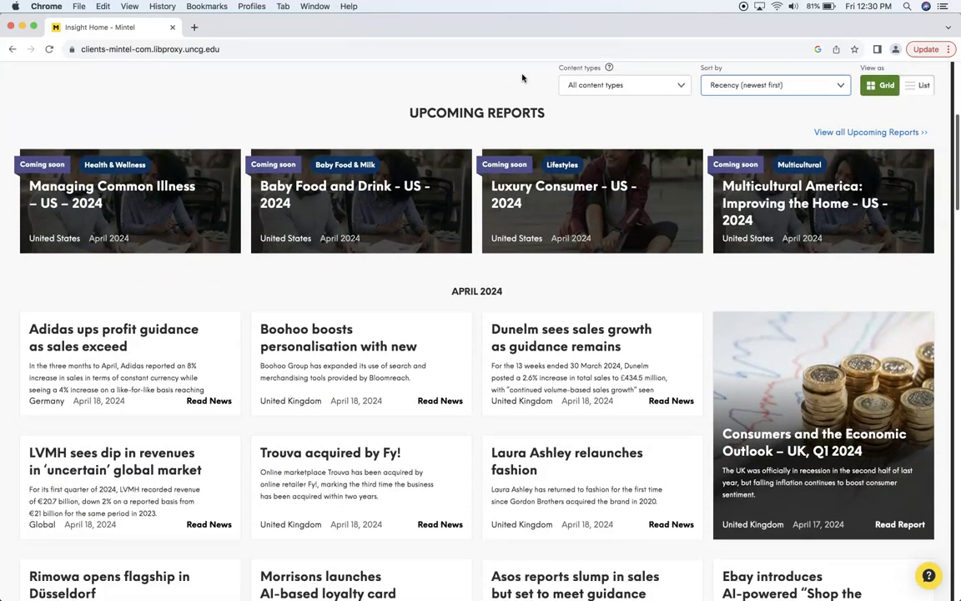
pyautogui.scroll(-4, 522, 78)
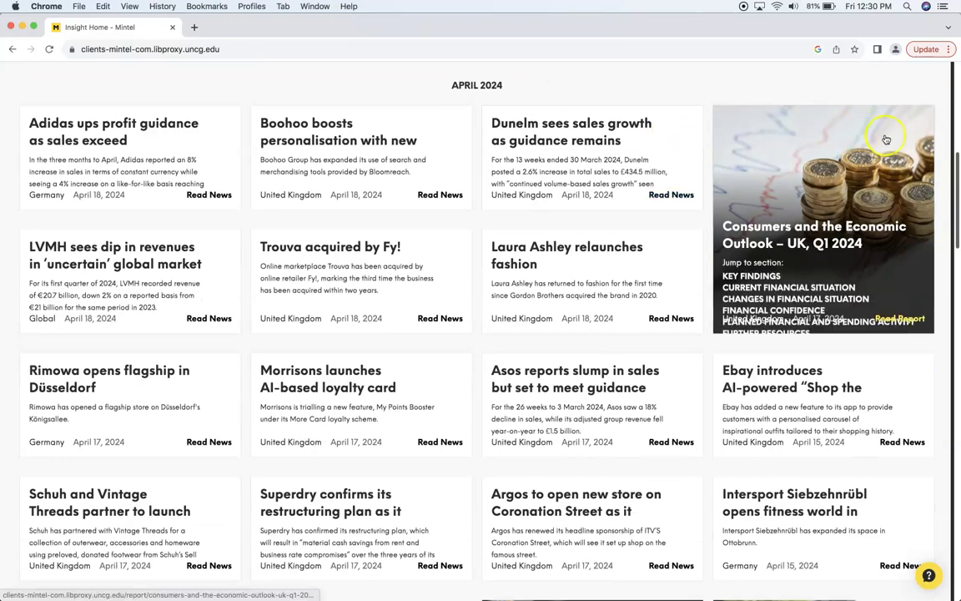
pyautogui.moveTo(957, 172); pyautogui.dragTo(933, 71)
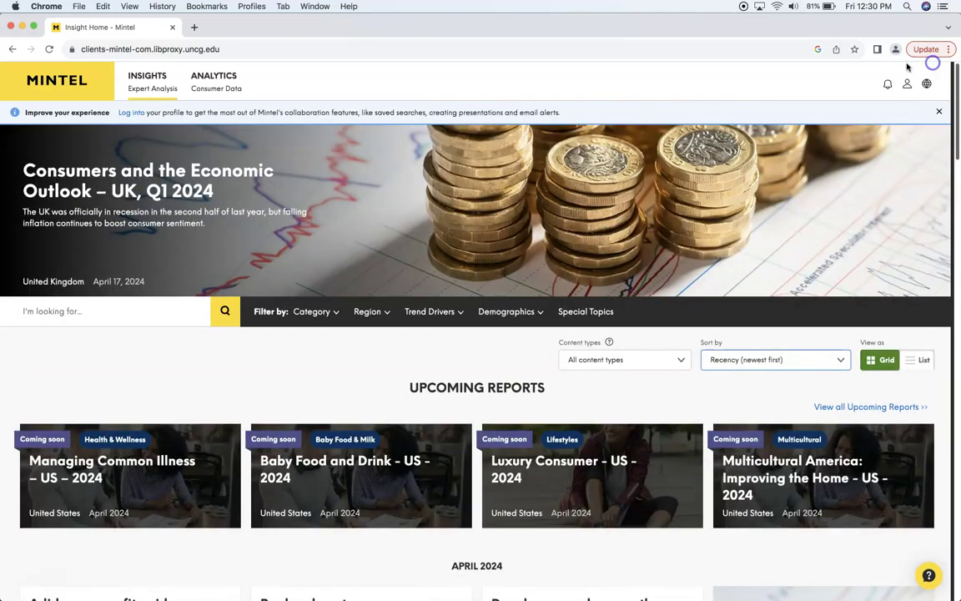
# - Inspect the Category and Demographics filter options on the Insights home page
pyautogui.click(311, 311)
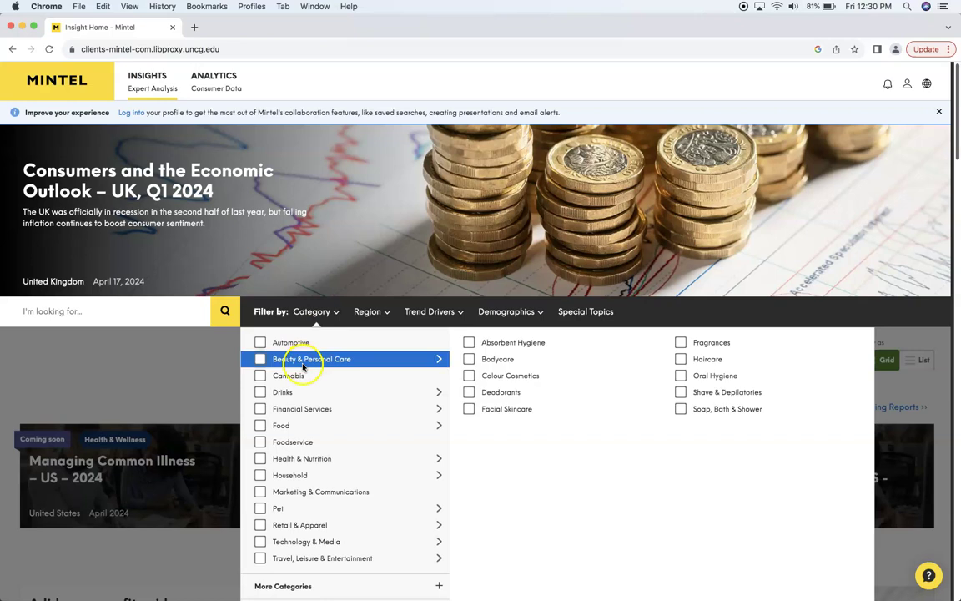
pyautogui.moveTo(306, 429)
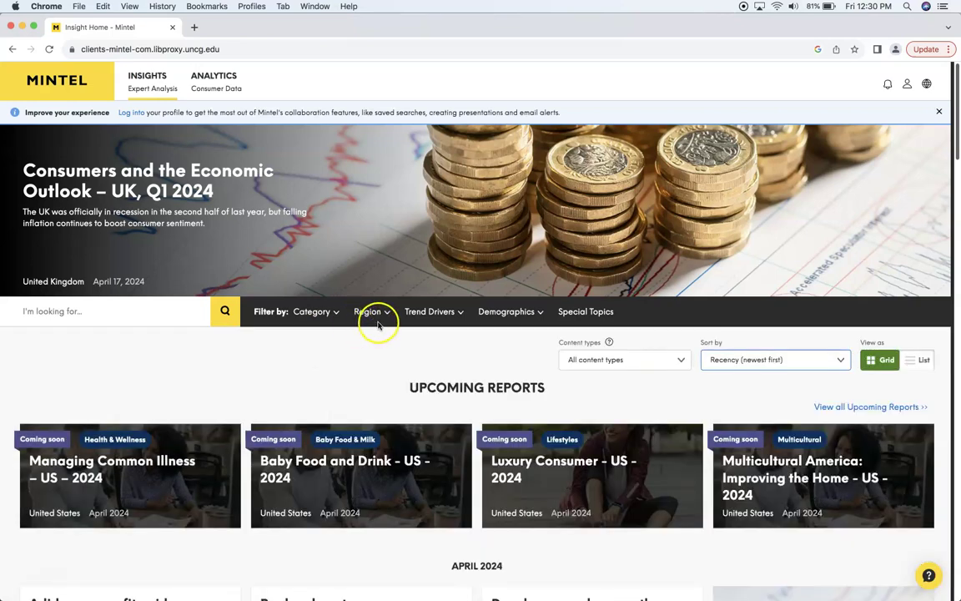
pyautogui.click(504, 313)
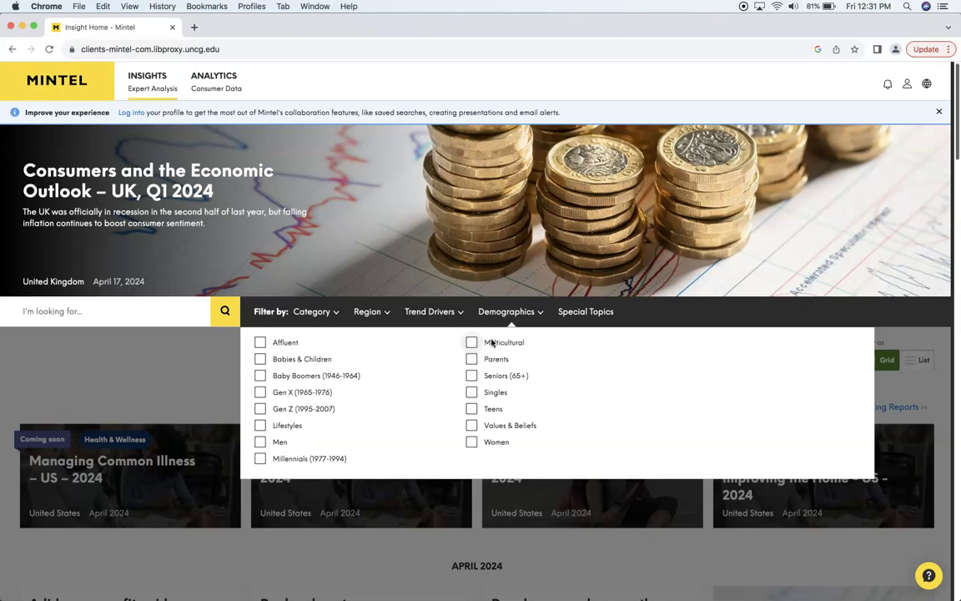
pyautogui.click(183, 326)
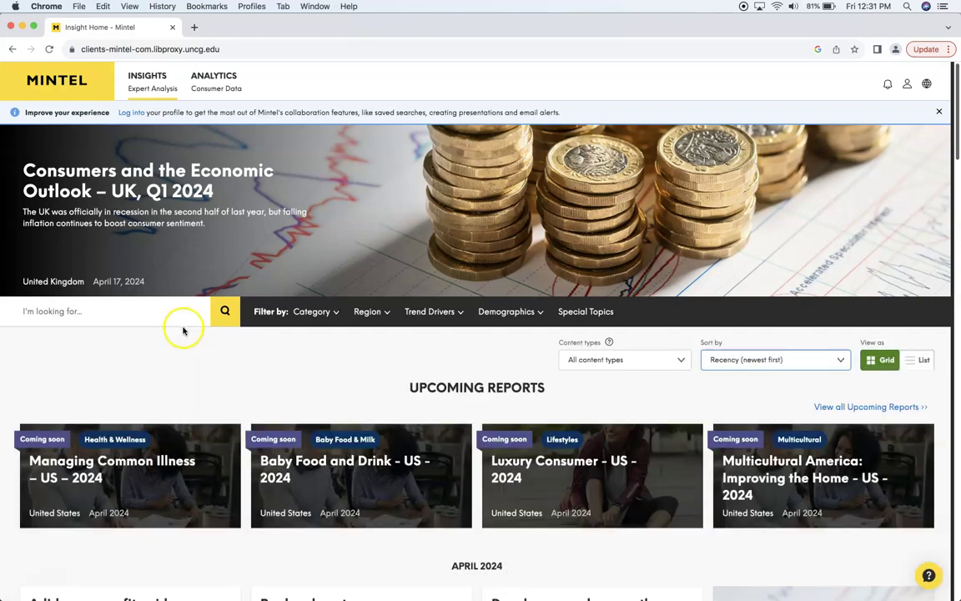
# - Search for "food" and open the suggested report Non-alcoholic Beverages in Foodservice – US – 2024
pyautogui.click(147, 307)
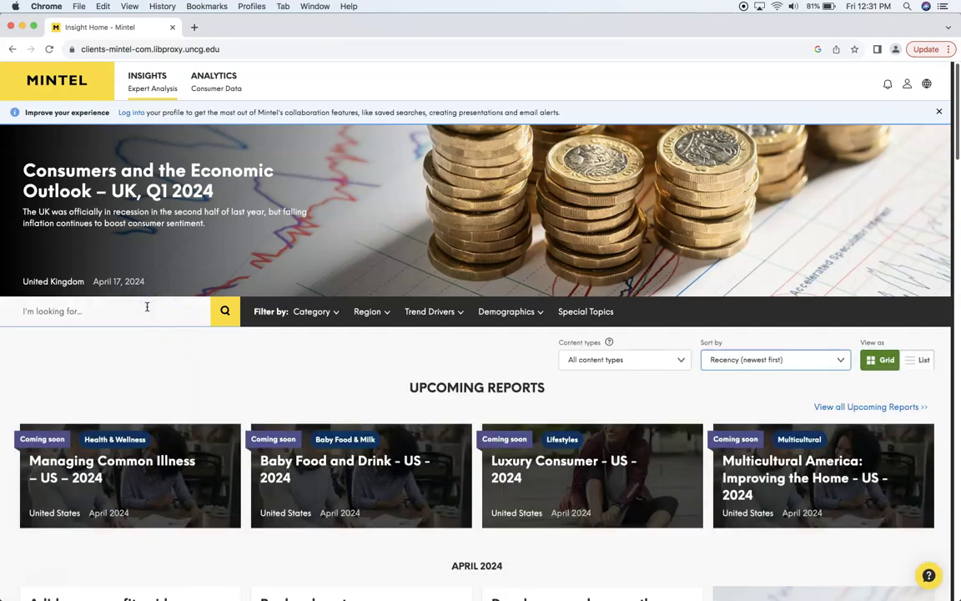
pyautogui.write('food')
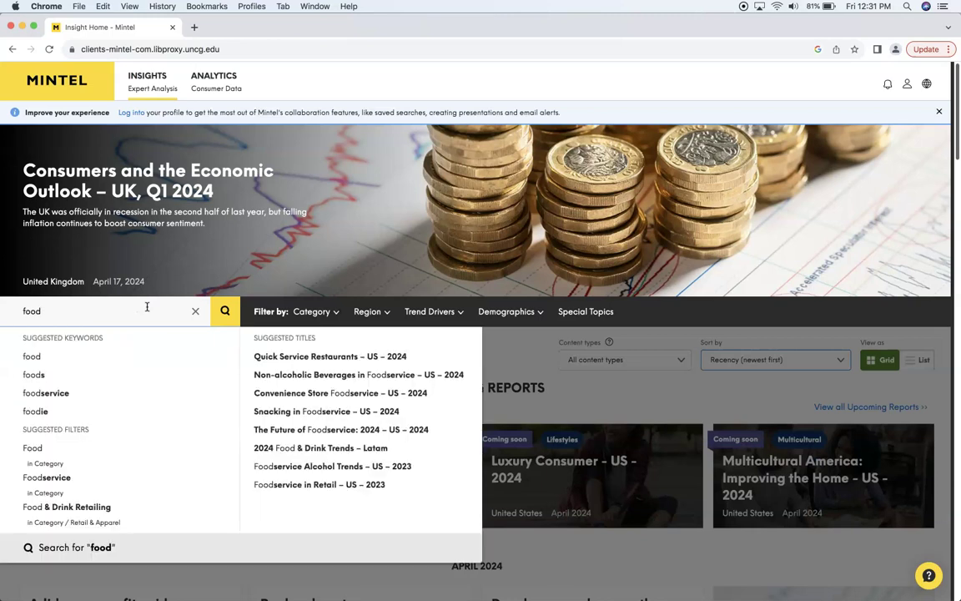
pyautogui.click(298, 375)
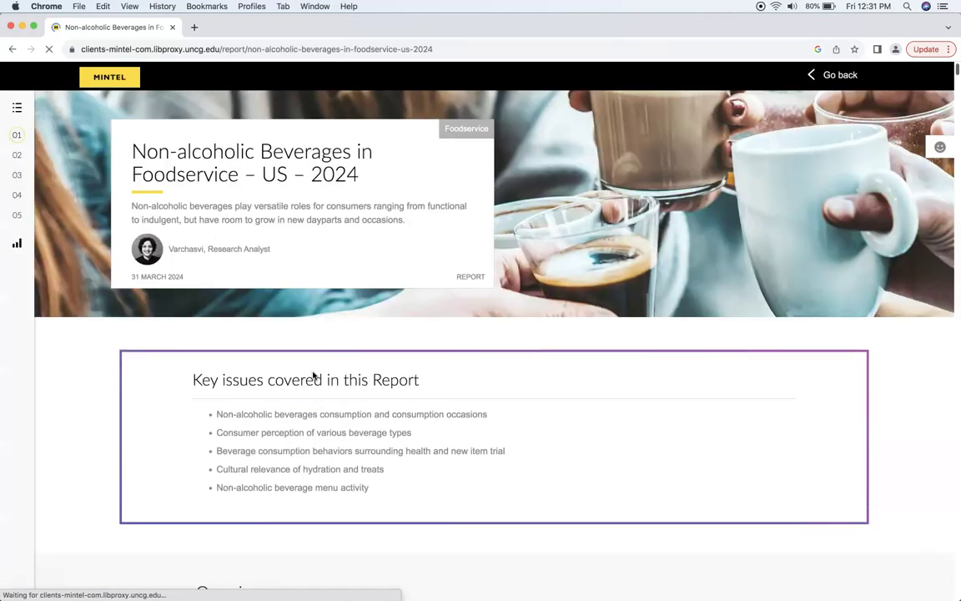
pyautogui.click(224, 312)
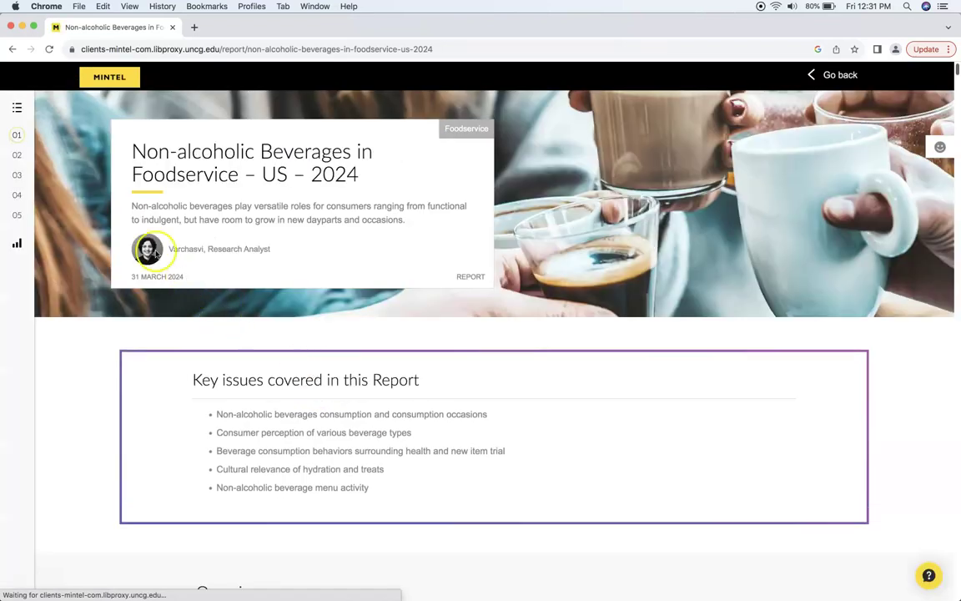
# - Review the report's Executive Summary, Market Dynamics, Consumer Insights, and Innovation and Marketing Trends sections
pyautogui.click(82, 183)
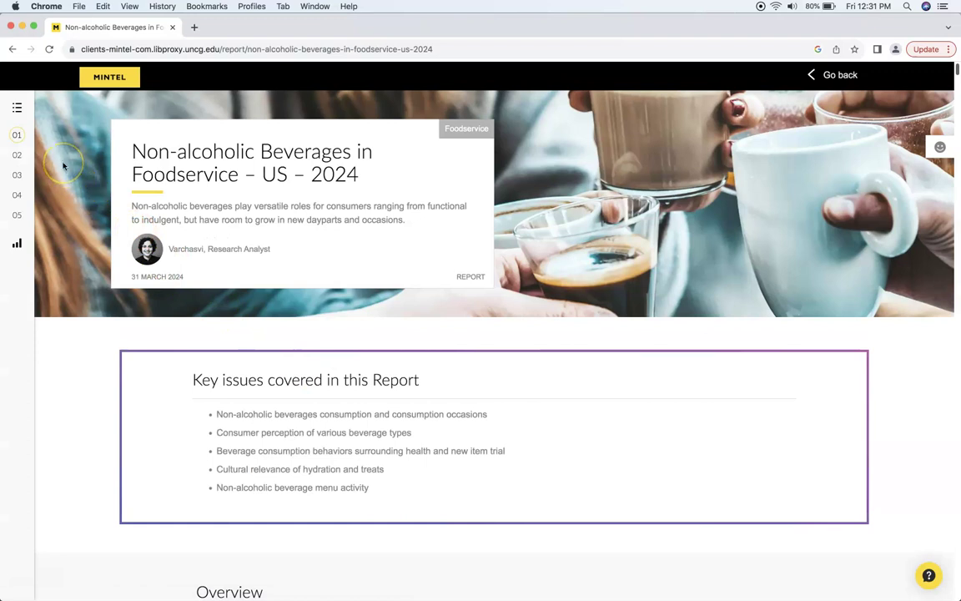
pyautogui.click(57, 155)
pyautogui.click(30, 130)
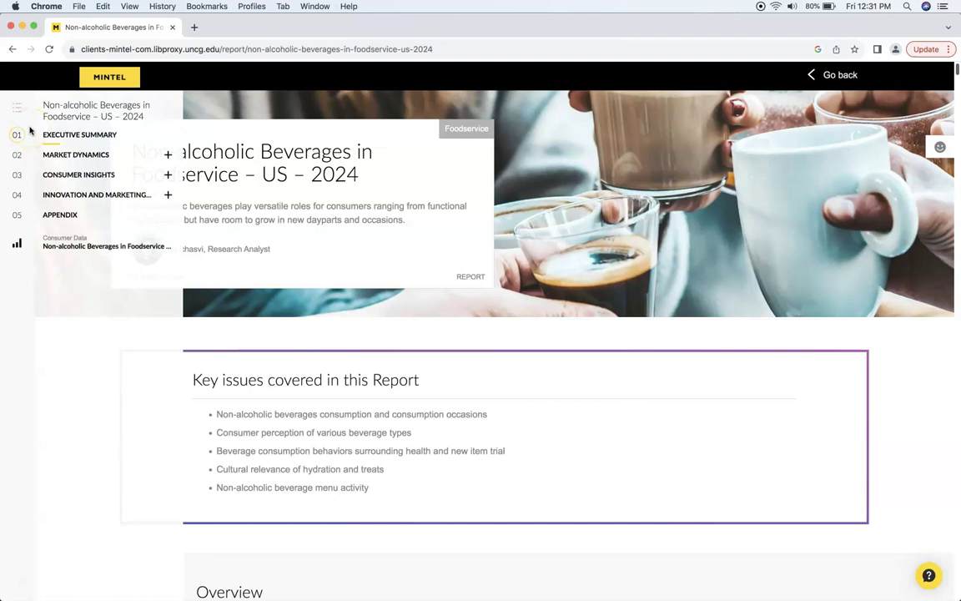
pyautogui.click(61, 135)
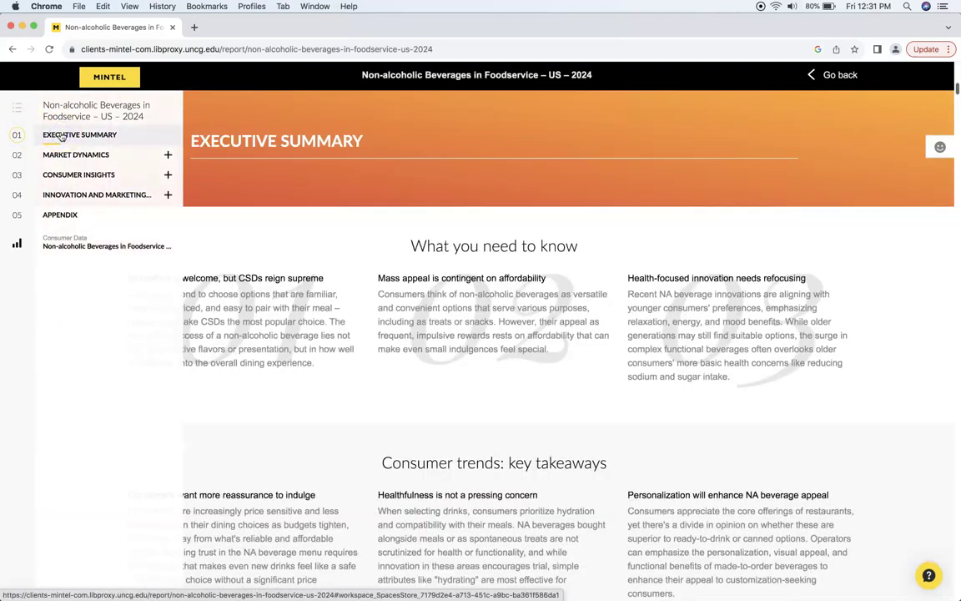
pyautogui.click(63, 155)
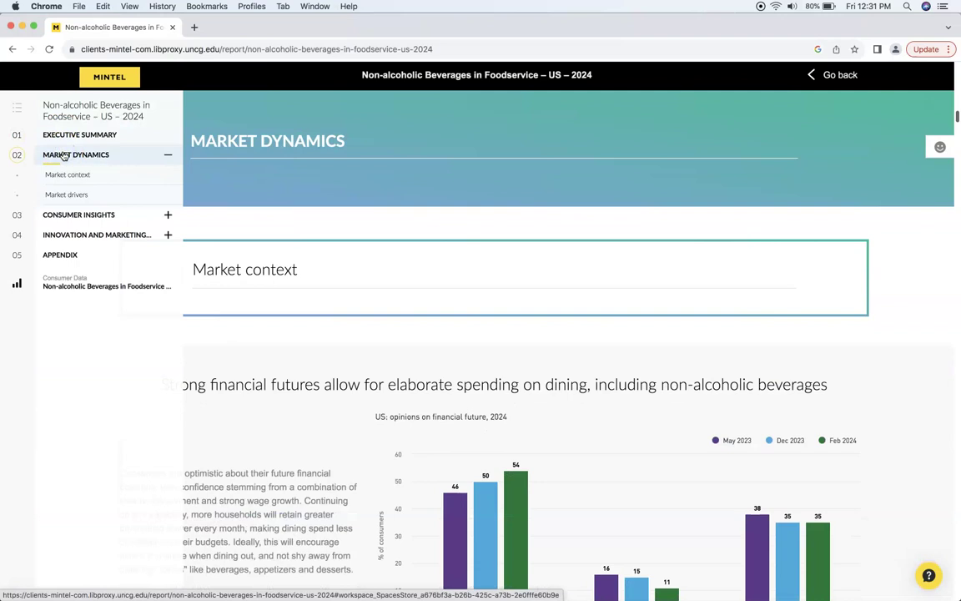
pyautogui.click(75, 213)
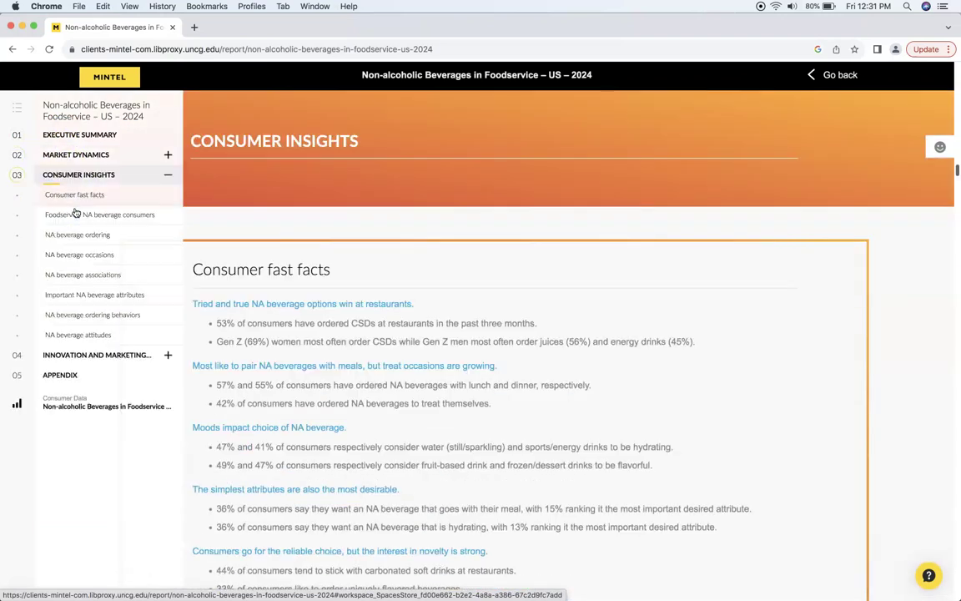
pyautogui.click(94, 343)
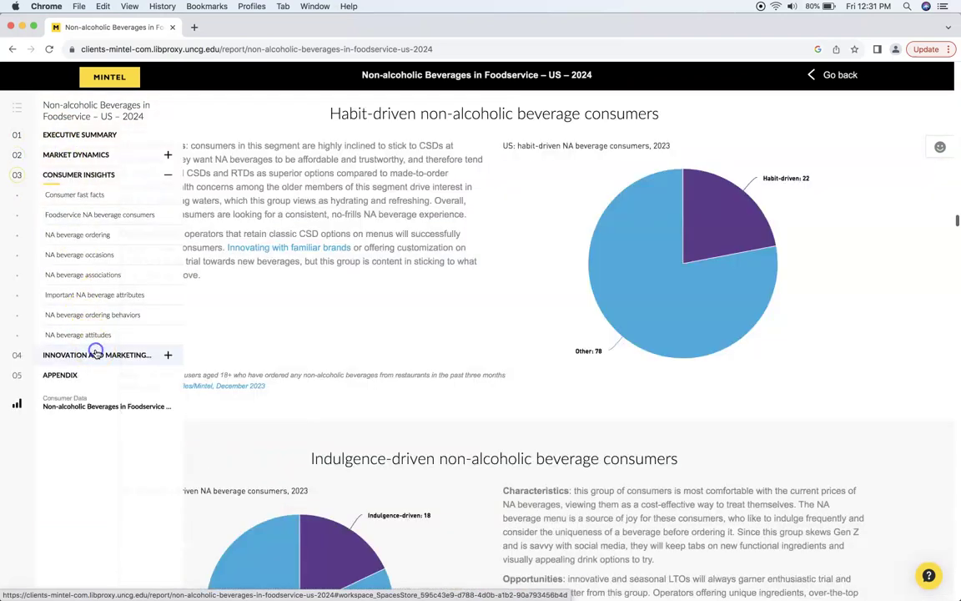
pyautogui.click(95, 355)
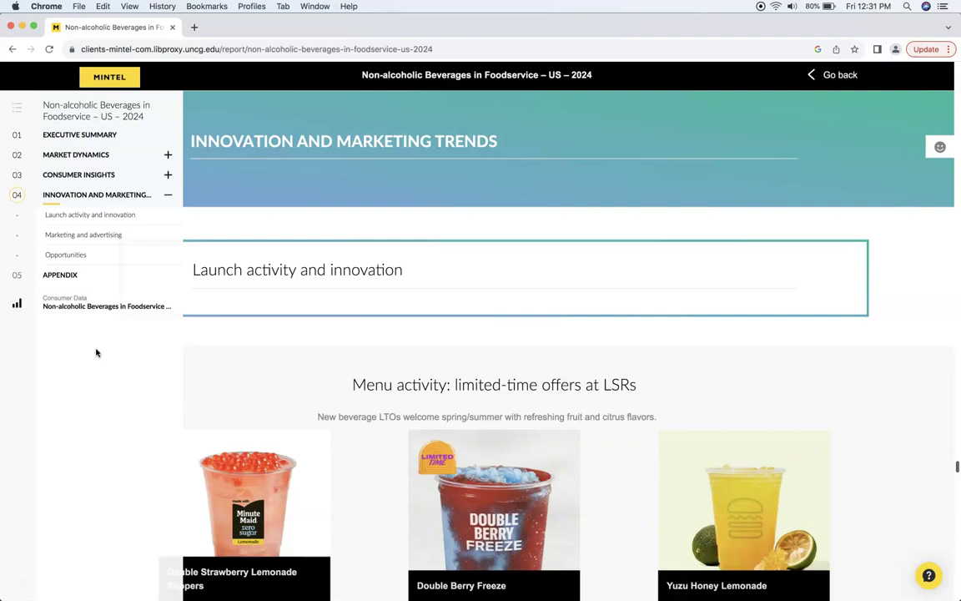
# - Open the report's consumer data databook and look through the topline question graphs
pyautogui.click(18, 304)
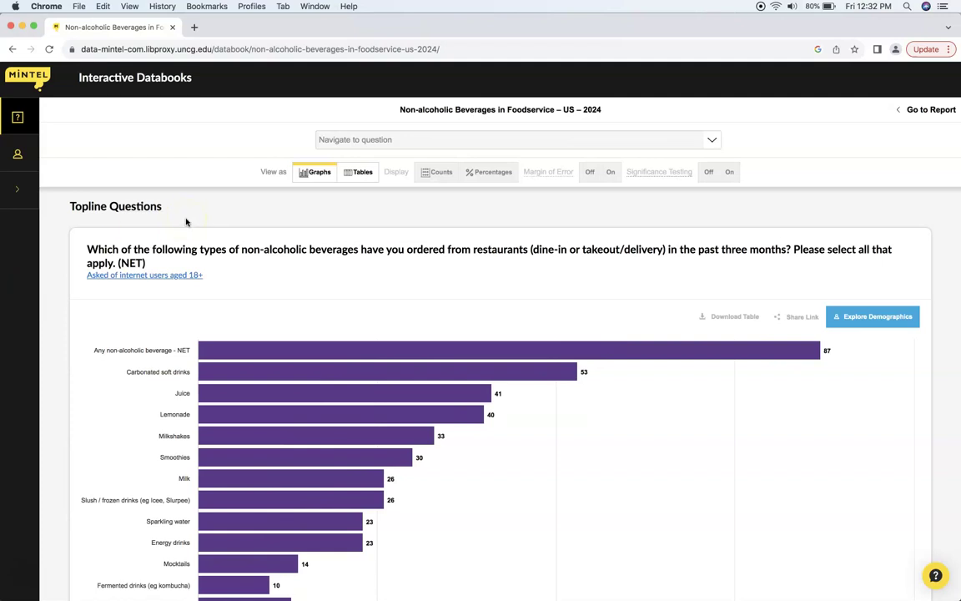
pyautogui.scroll(-2, 186, 221)
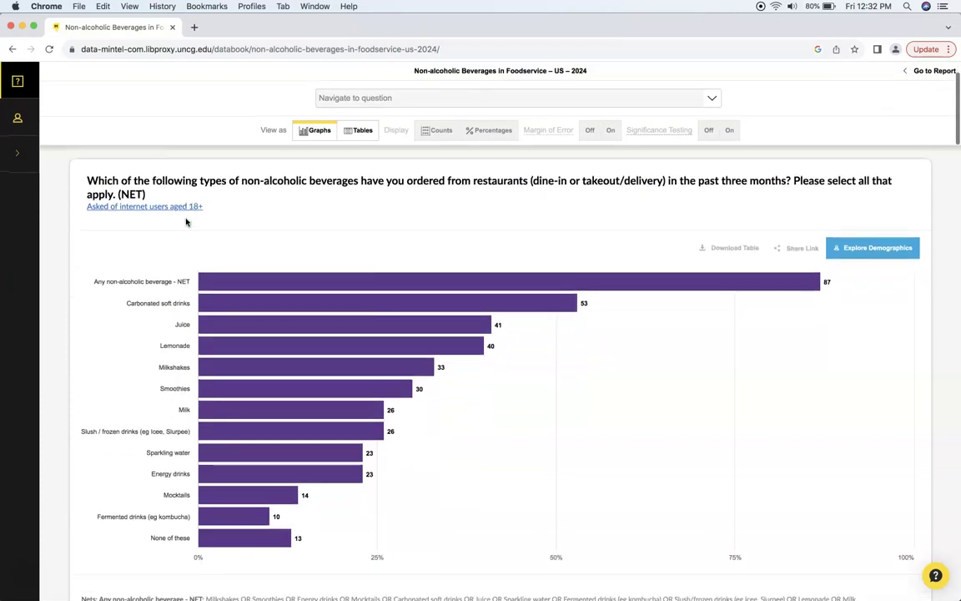
pyautogui.scroll(-5, 186, 221)
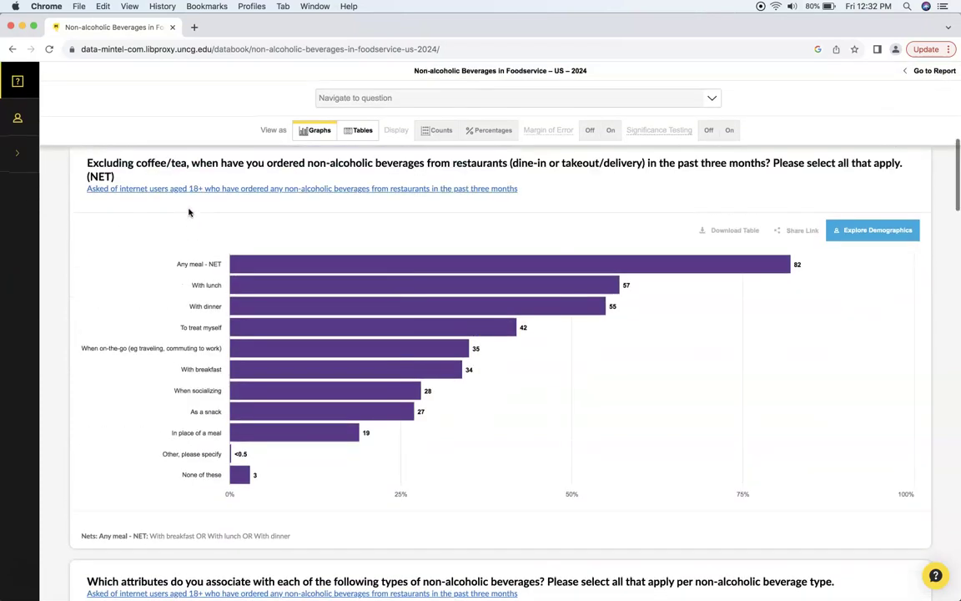
pyautogui.scroll(-5, 188, 213)
pyautogui.scroll(3, 188, 213)
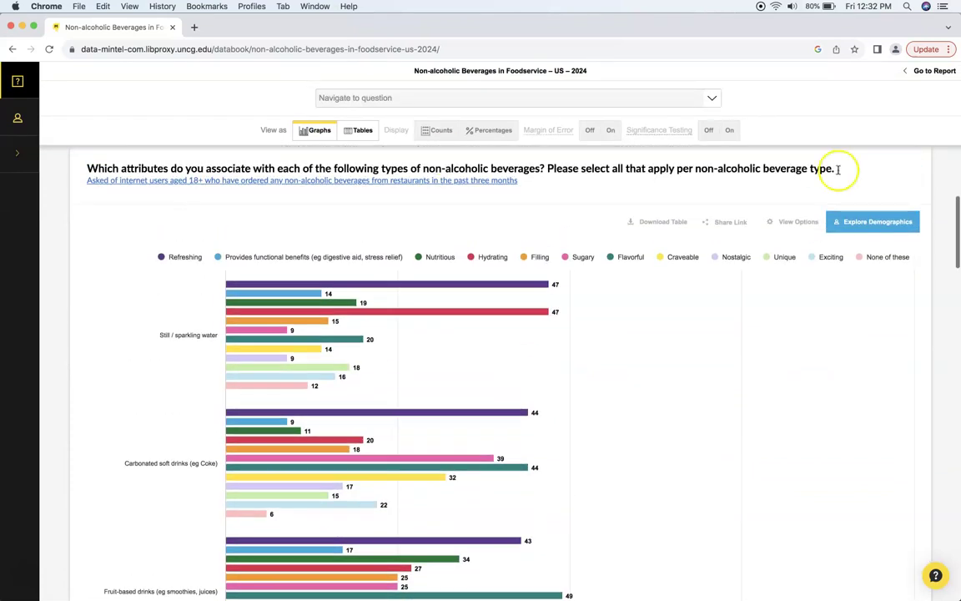
pyautogui.moveTo(955, 228); pyautogui.dragTo(951, 12)
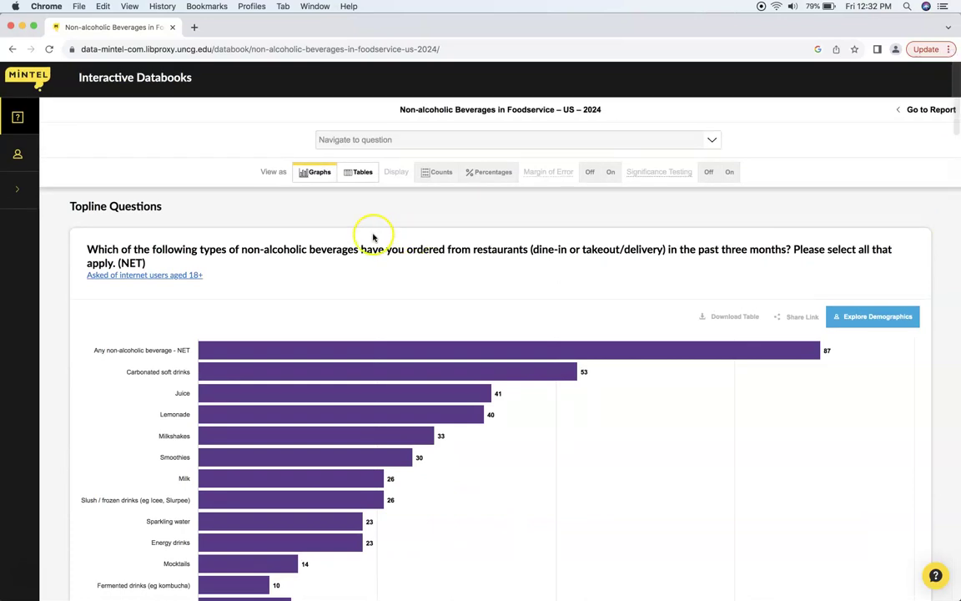
# - Display the topline questions as tables, switching the numbers to counts and back to percentages
pyautogui.click(323, 181)
pyautogui.click(351, 178)
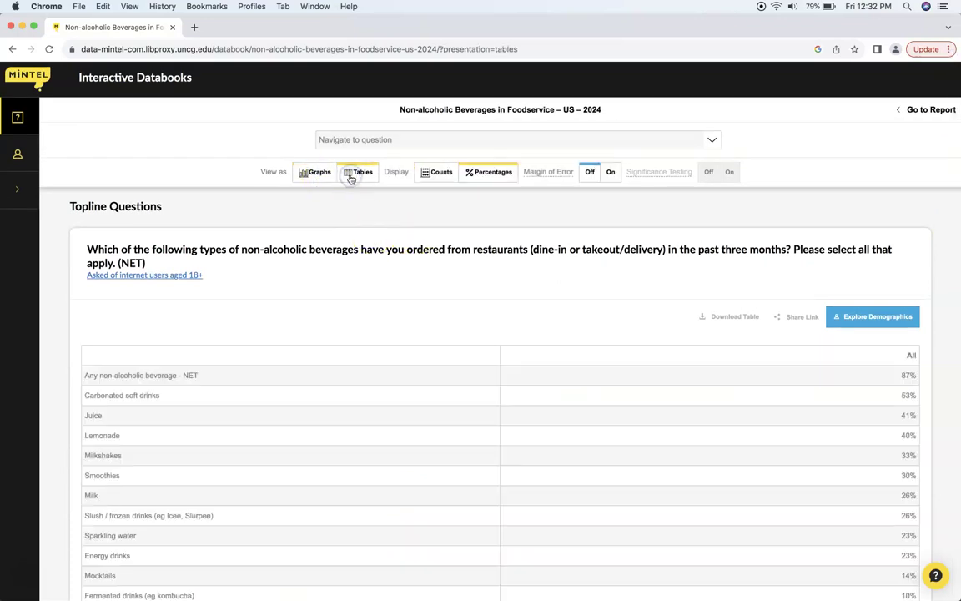
pyautogui.click(425, 174)
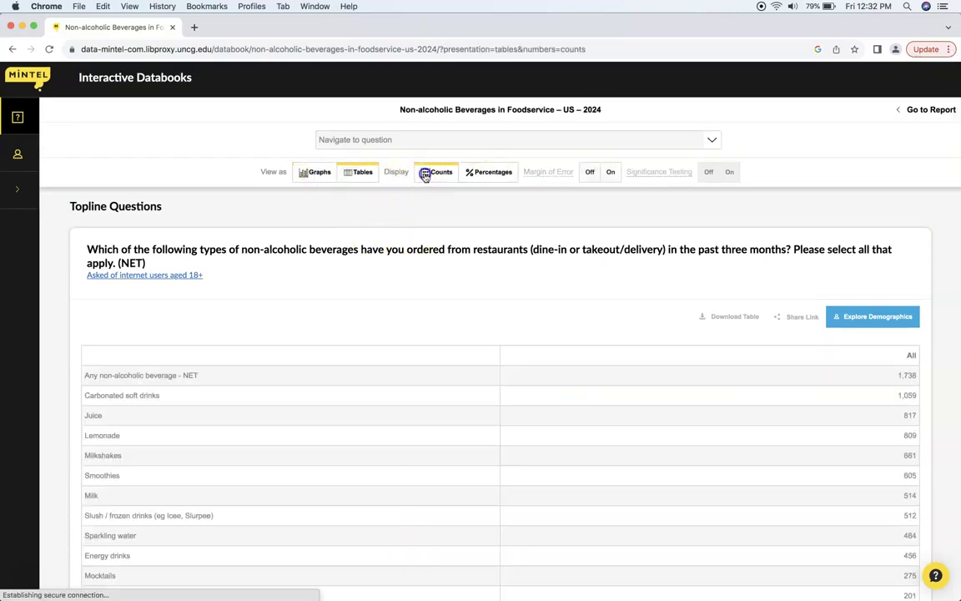
pyautogui.click(472, 182)
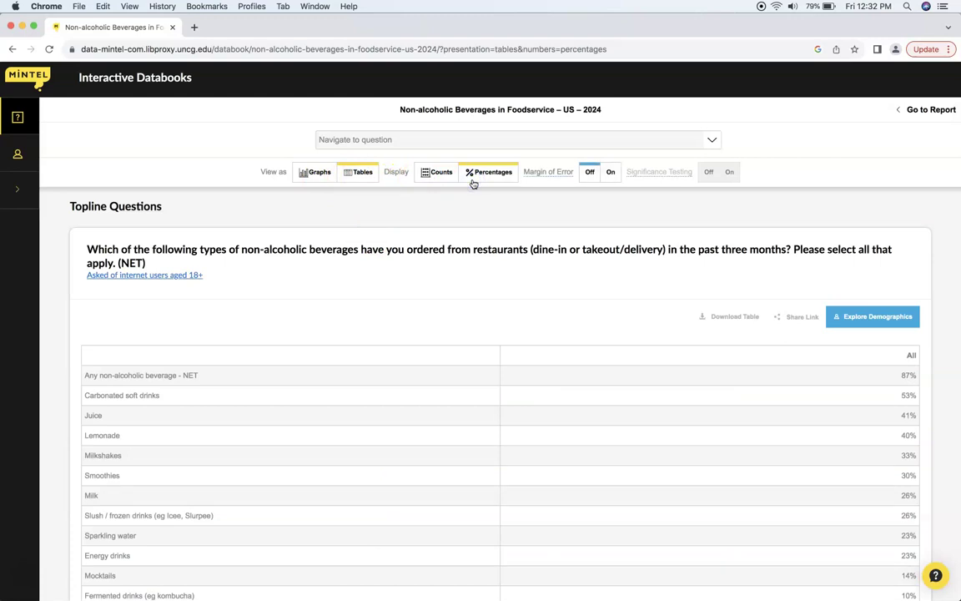
# - Explore the restaurant non-alcoholic beverages question by demographics, replacing Age with Age and race alongside Gender, and review the resulting table
pyautogui.click(319, 171)
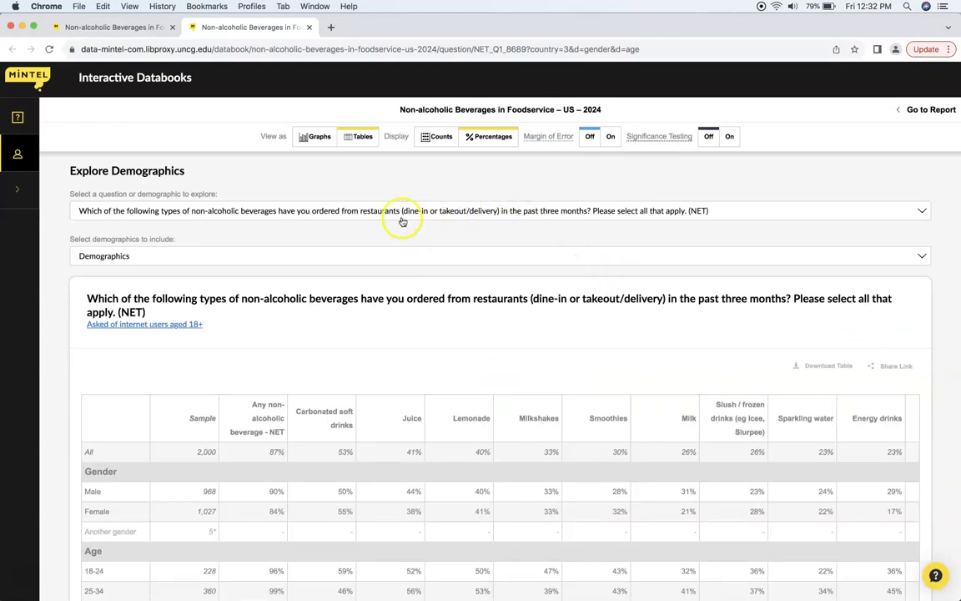
pyautogui.click(389, 261)
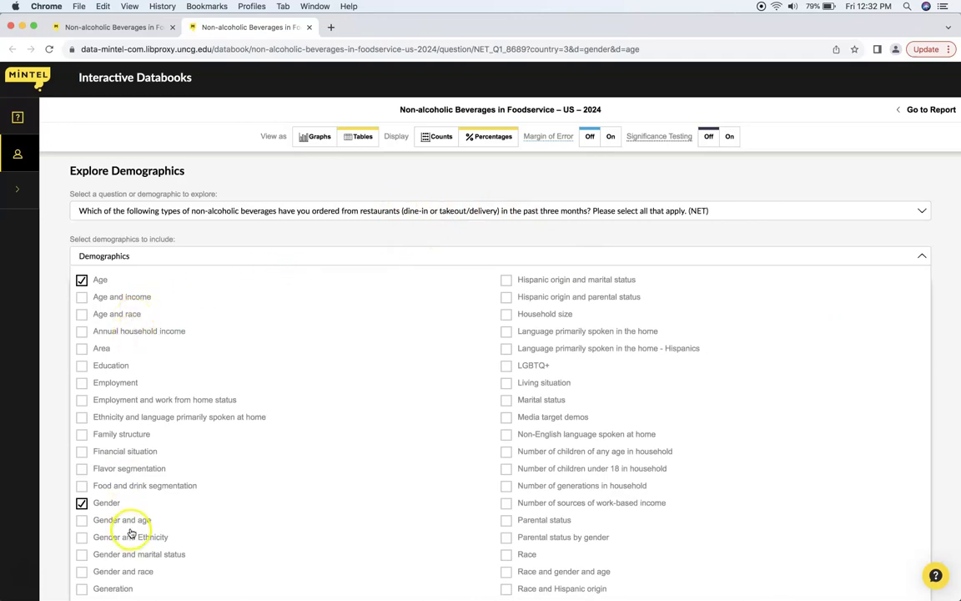
pyautogui.click(82, 314)
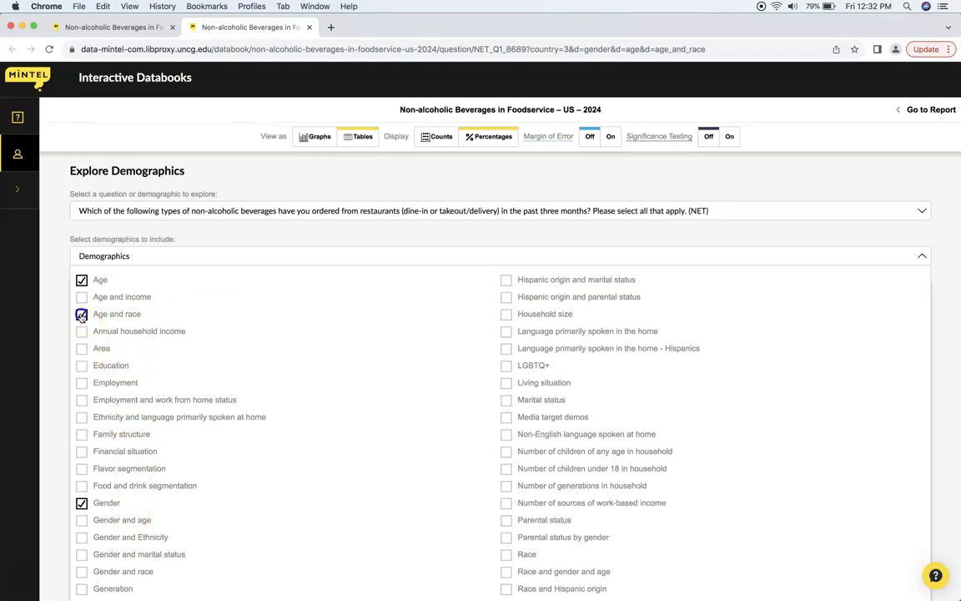
pyautogui.click(82, 279)
pyautogui.click(49, 274)
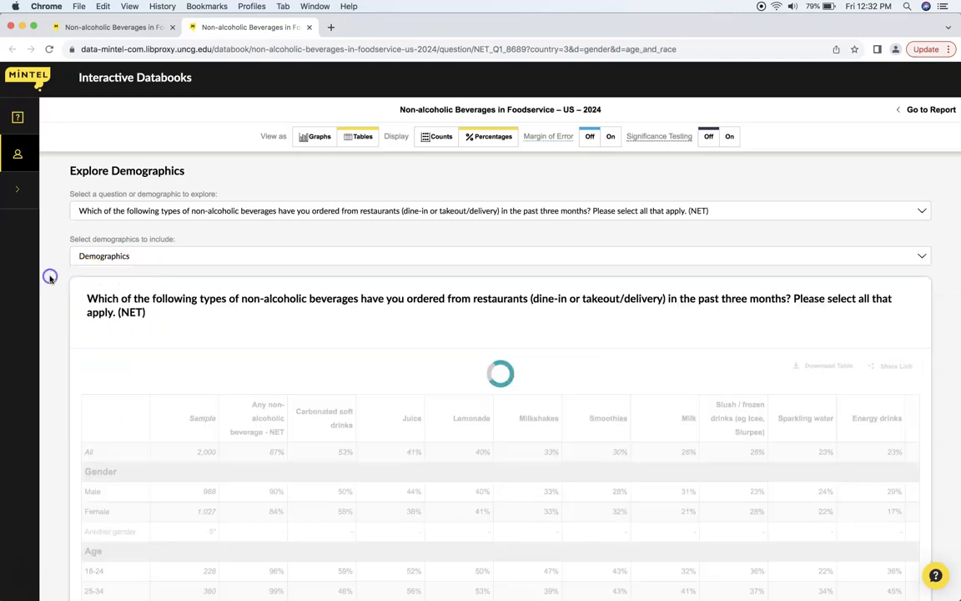
pyautogui.scroll(-5, 145, 370)
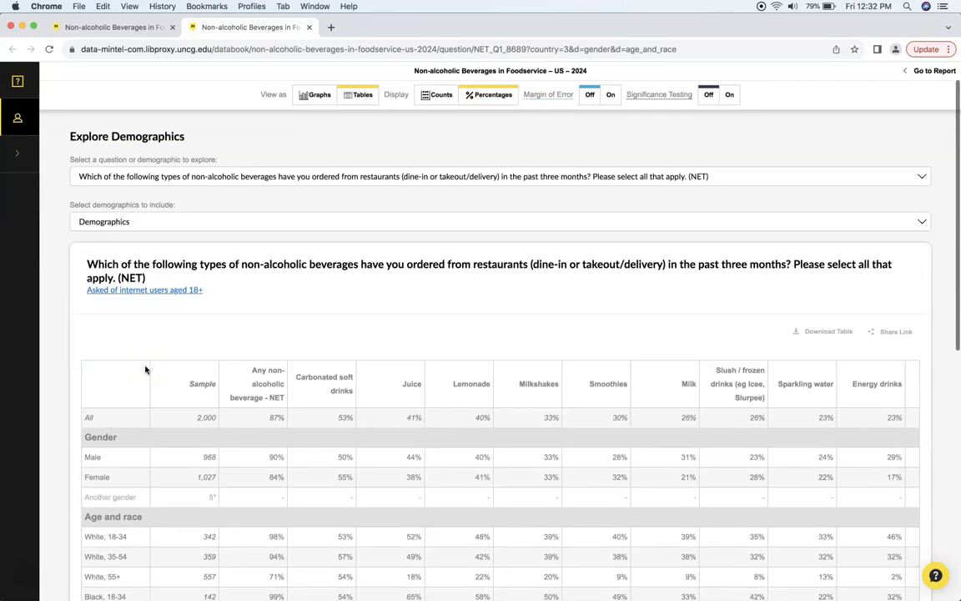
pyautogui.scroll(-3, 145, 370)
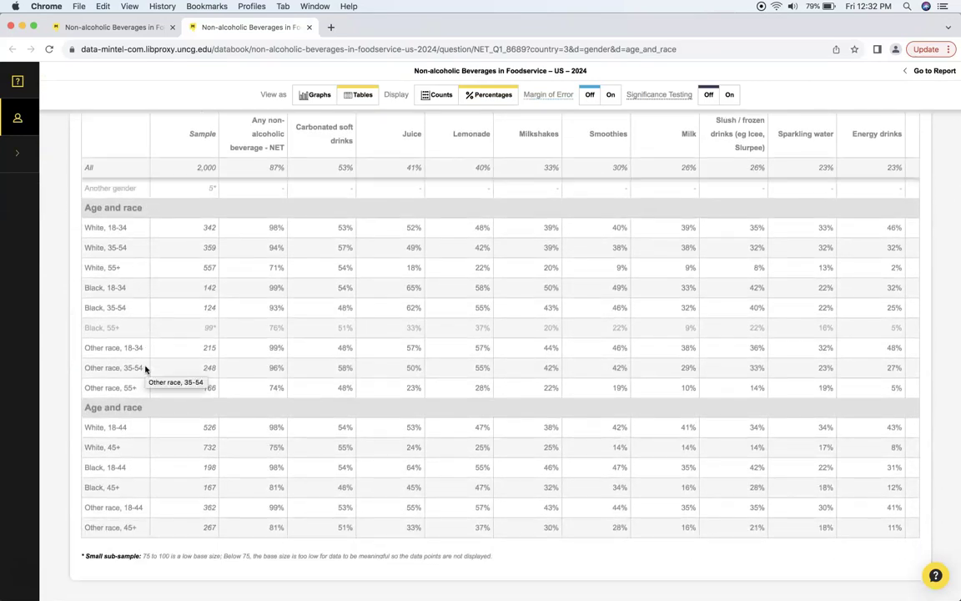
pyautogui.scroll(6, 146, 370)
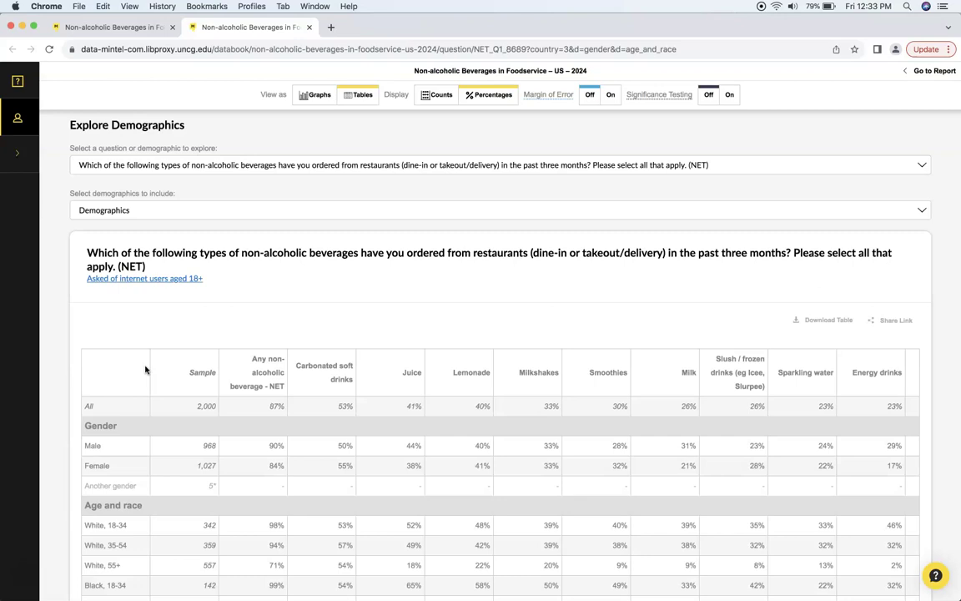
# - Leave the databook for the report, return to the Mintel Insights home page, and open the account's My portal page
pyautogui.click(924, 75)
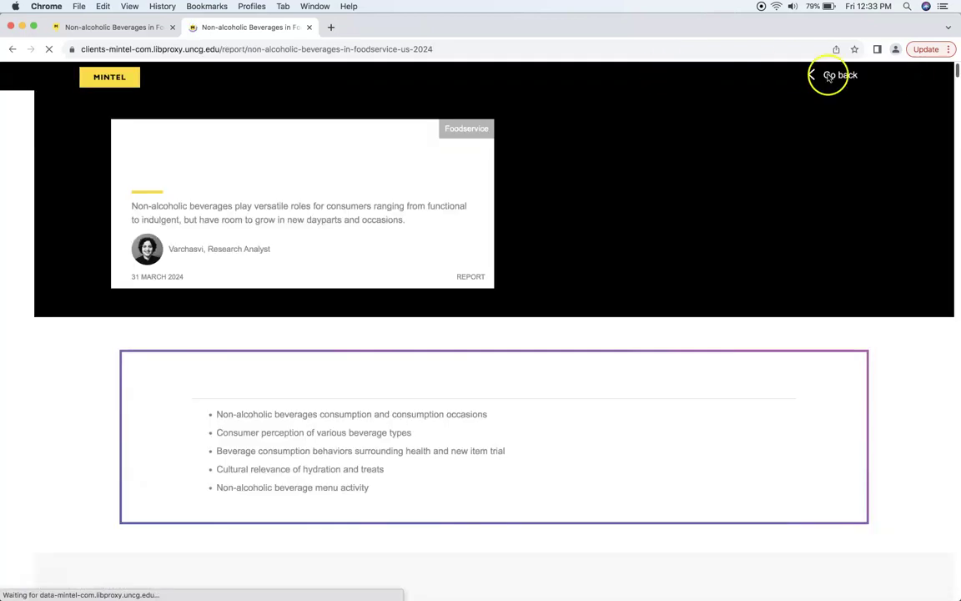
pyautogui.click(846, 77)
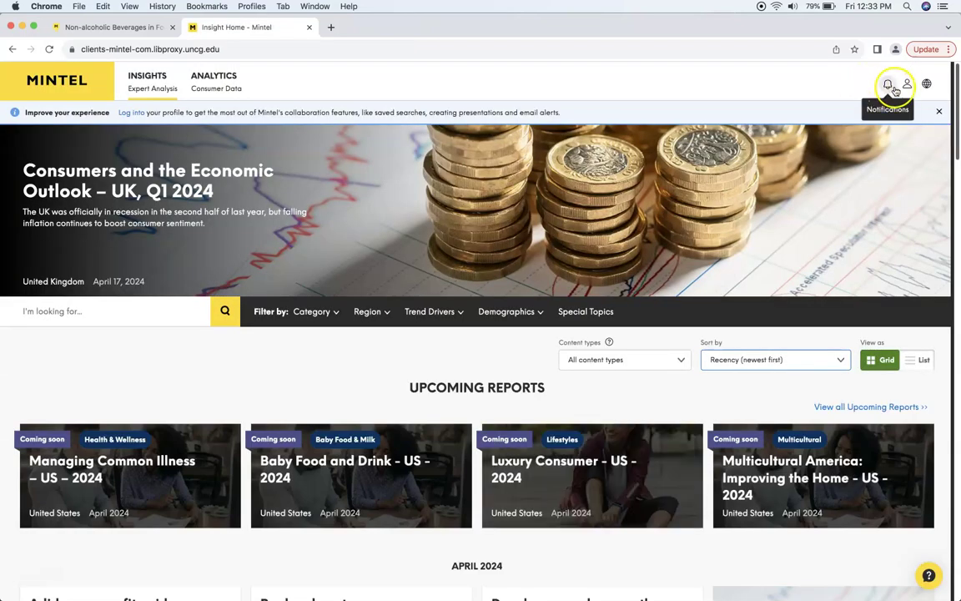
pyautogui.click(906, 87)
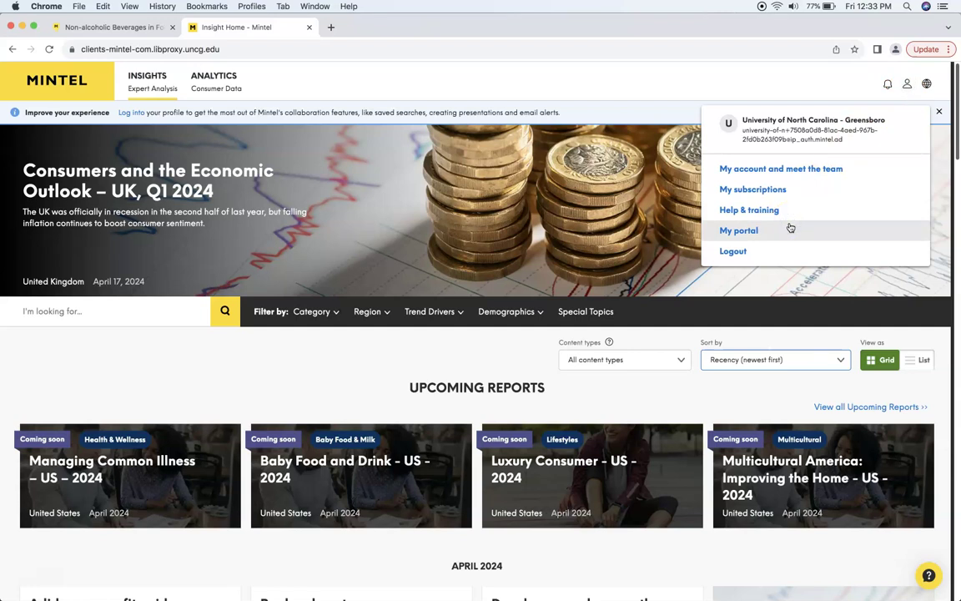
pyautogui.click(748, 231)
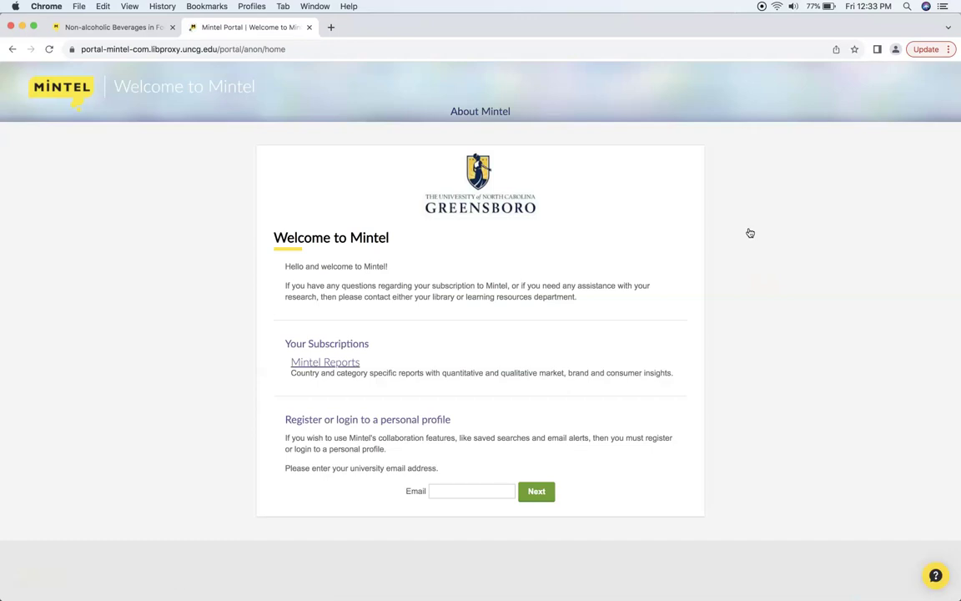
pyautogui.click(74, 98)
pyautogui.click(80, 325)
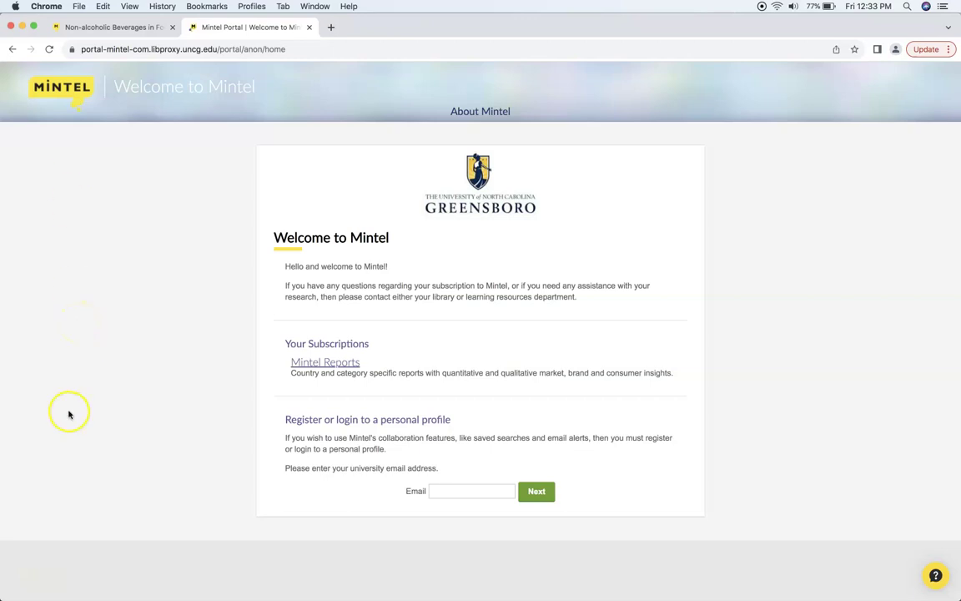